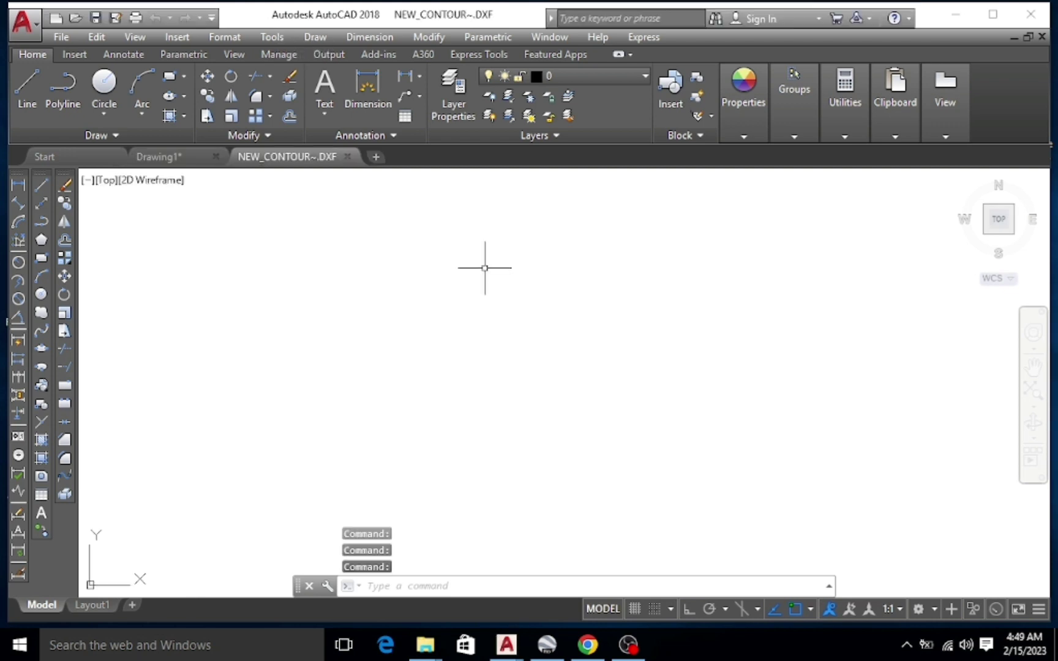
# - Zoom to the extents of NEW_CONTOUR~.DXF with ZOOM Extents
pyautogui.click(455, 583)
pyautogui.write('z')
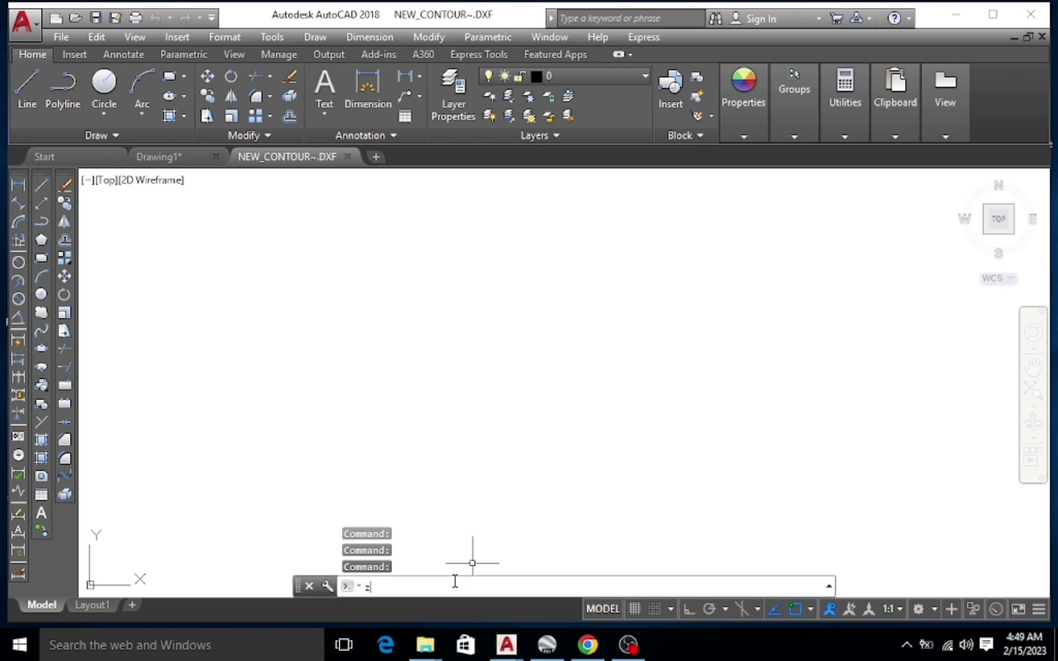
pyautogui.press('Return')
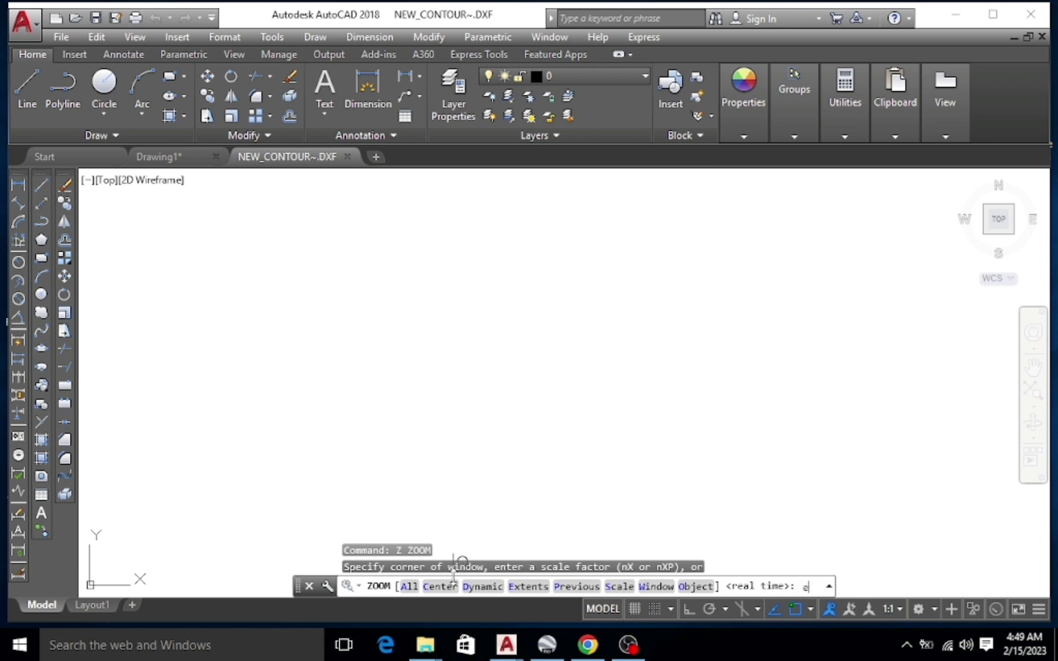
pyautogui.press('Return')
# - Zoom in on survey points NGL_38 to NGL_43 and their elevation labels
pyautogui.scroll(1, 431, 361)
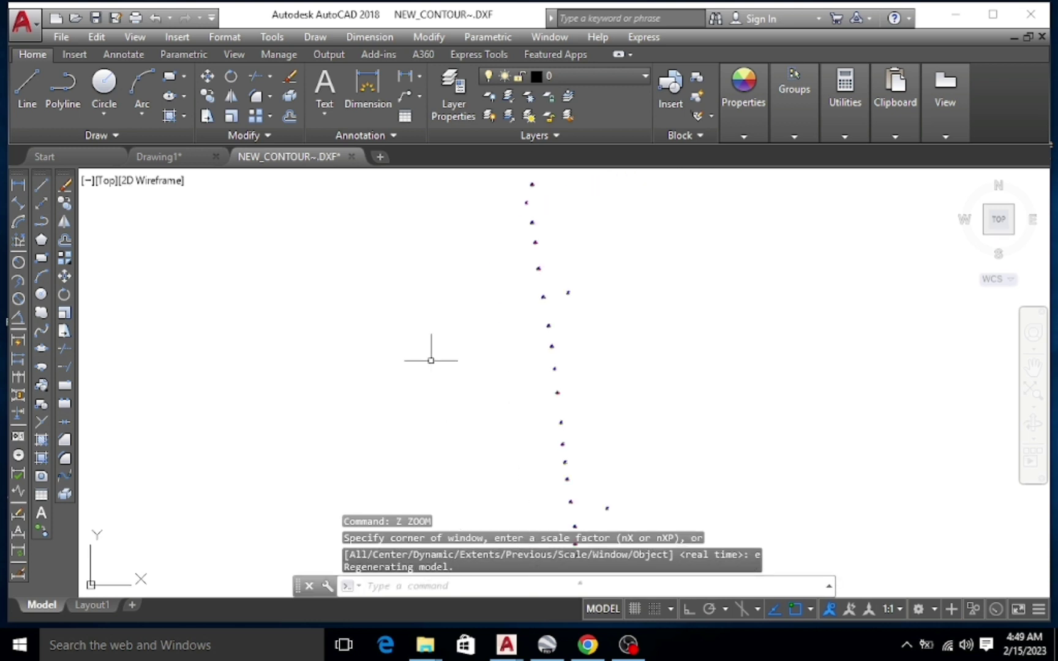
pyautogui.scroll(-1, 420, 286)
pyautogui.scroll(-2, 422, 285)
pyautogui.scroll(2, 461, 236)
pyautogui.scroll(1, 469, 257)
pyautogui.scroll(1, 484, 276)
pyautogui.scroll(2, 489, 283)
pyautogui.scroll(1, 519, 264)
pyautogui.scroll(-3, 519, 264)
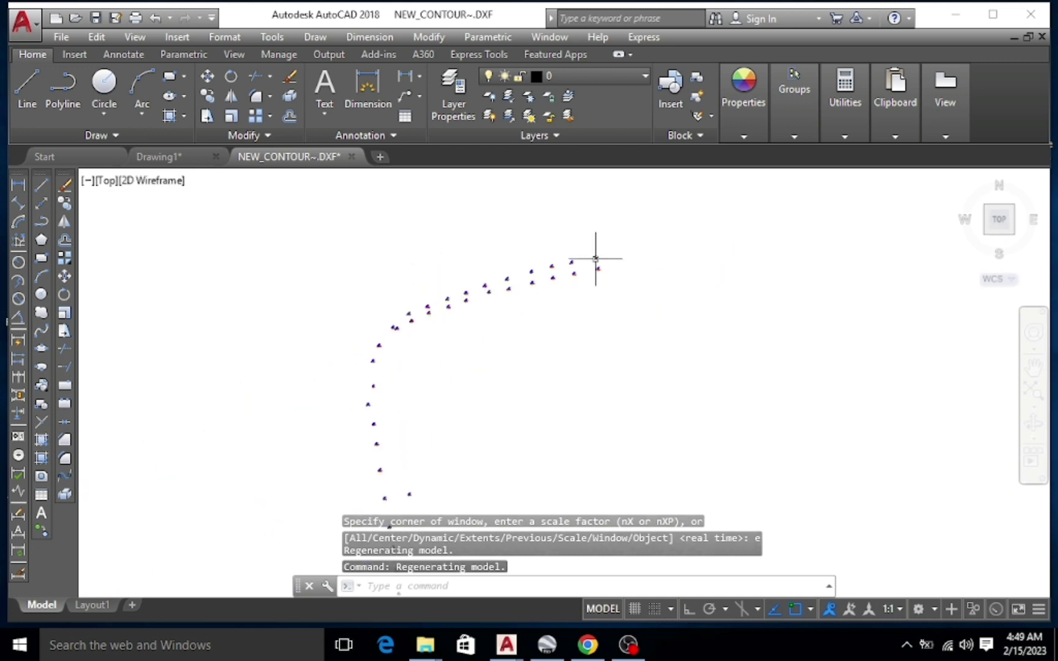
pyautogui.scroll(3, 595, 258)
pyautogui.scroll(3, 541, 260)
pyautogui.scroll(2, 612, 284)
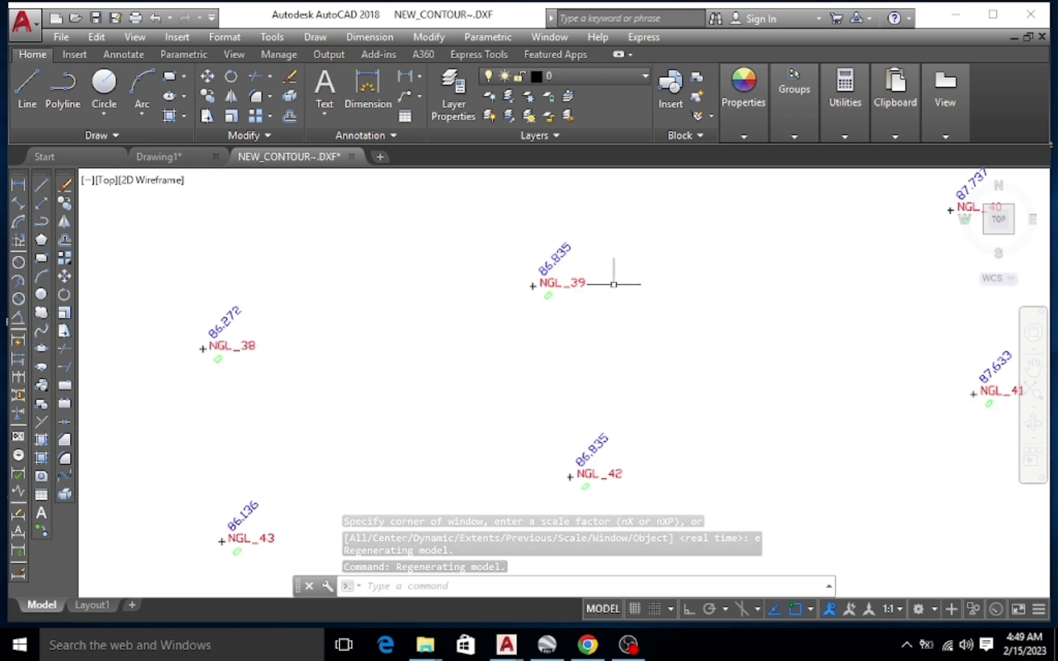
pyautogui.scroll(2, 612, 284)
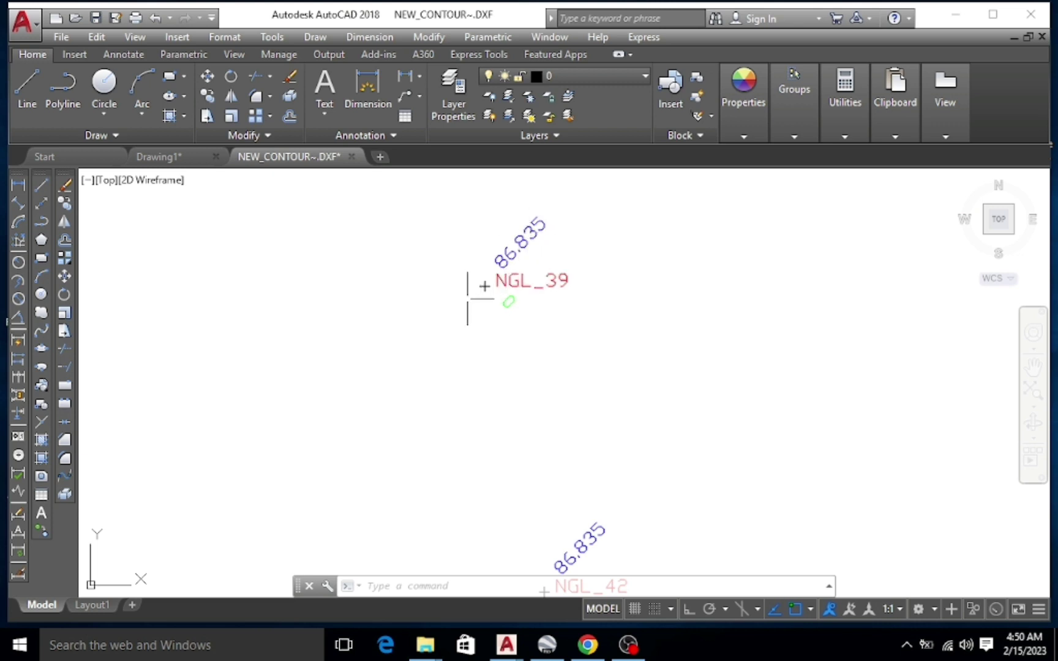
pyautogui.scroll(-2, 422, 304)
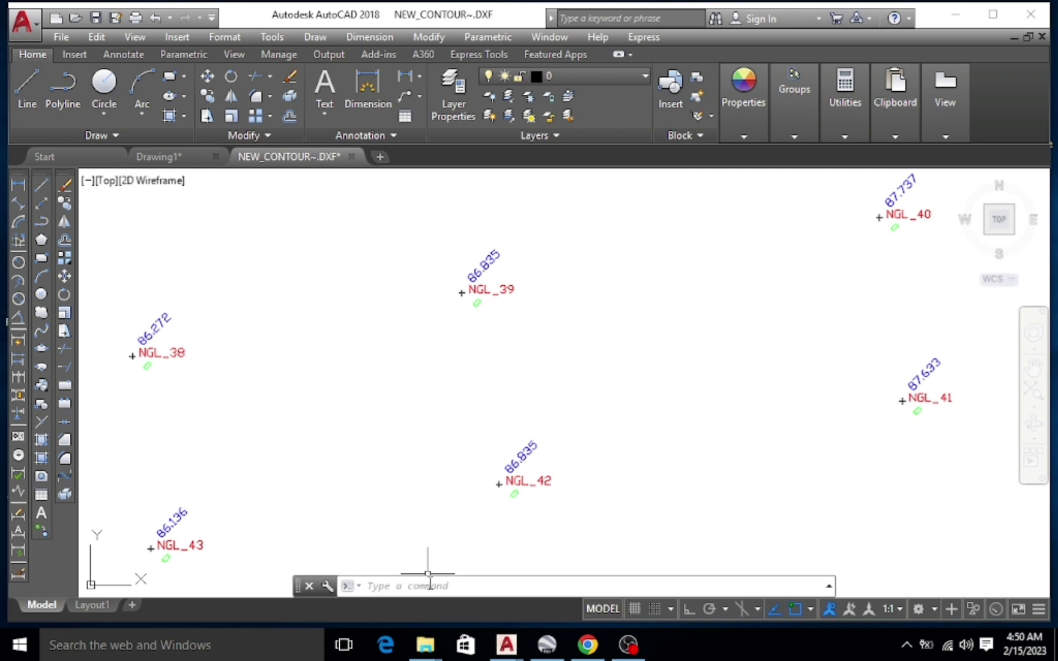
# - Load grade.lsp from the Auto lisp folder via APPLOAD, then close the loader
pyautogui.click(432, 586)
pyautogui.write('a')
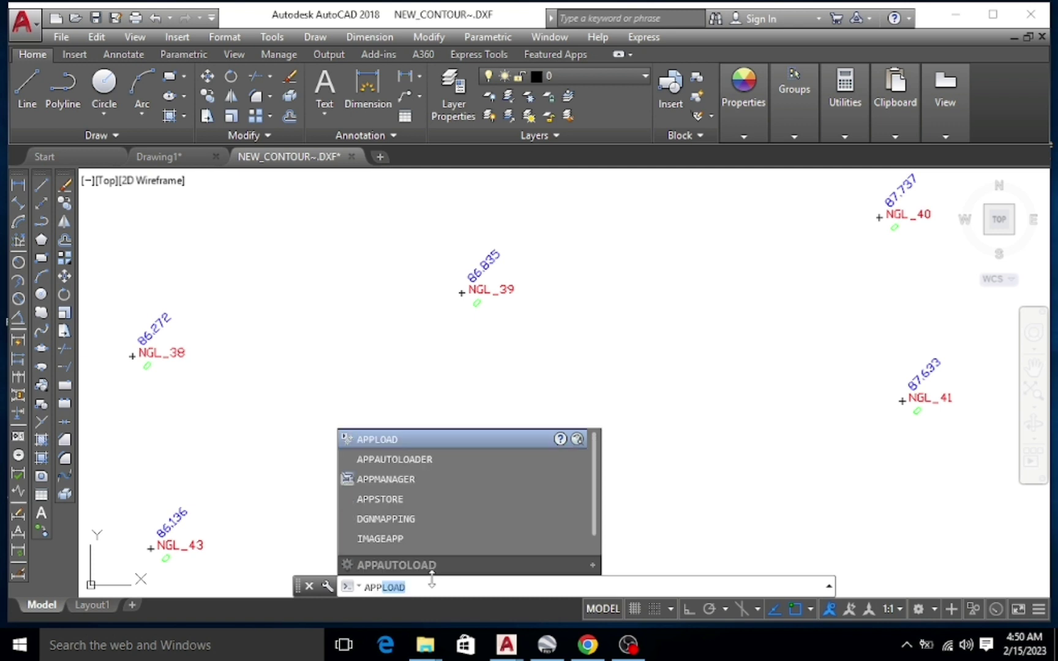
pyautogui.press('Return')
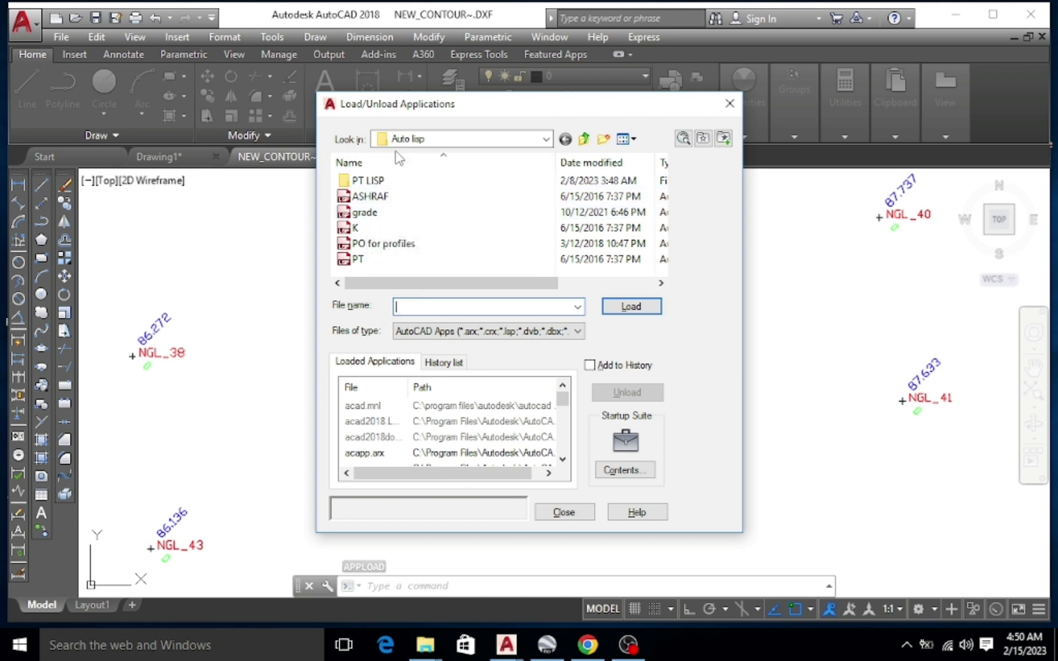
pyautogui.doubleClick(372, 213)
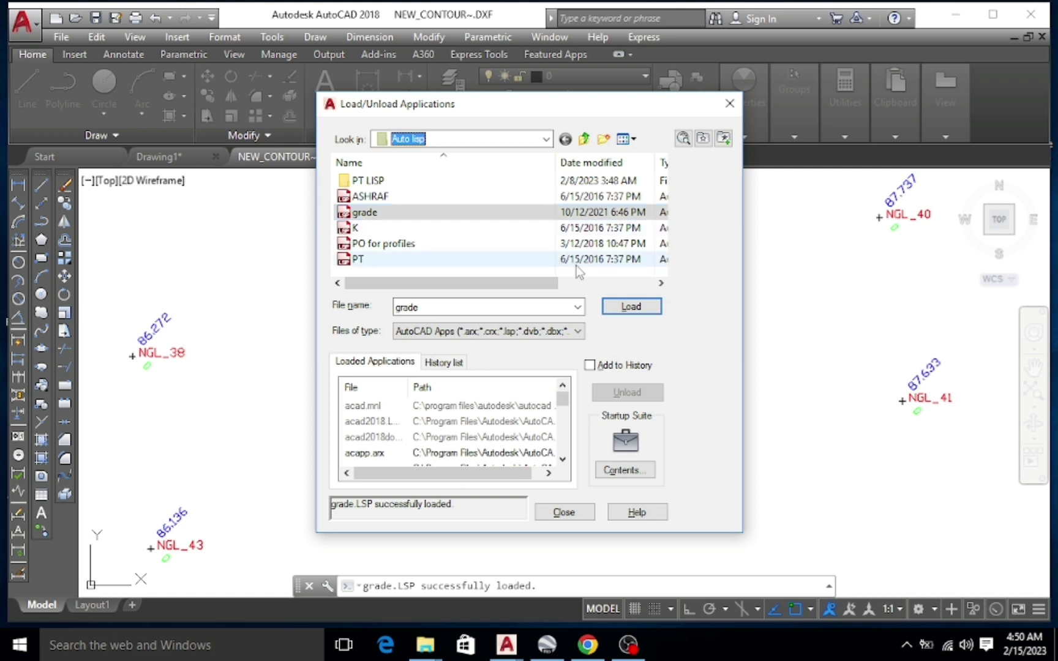
pyautogui.click(631, 309)
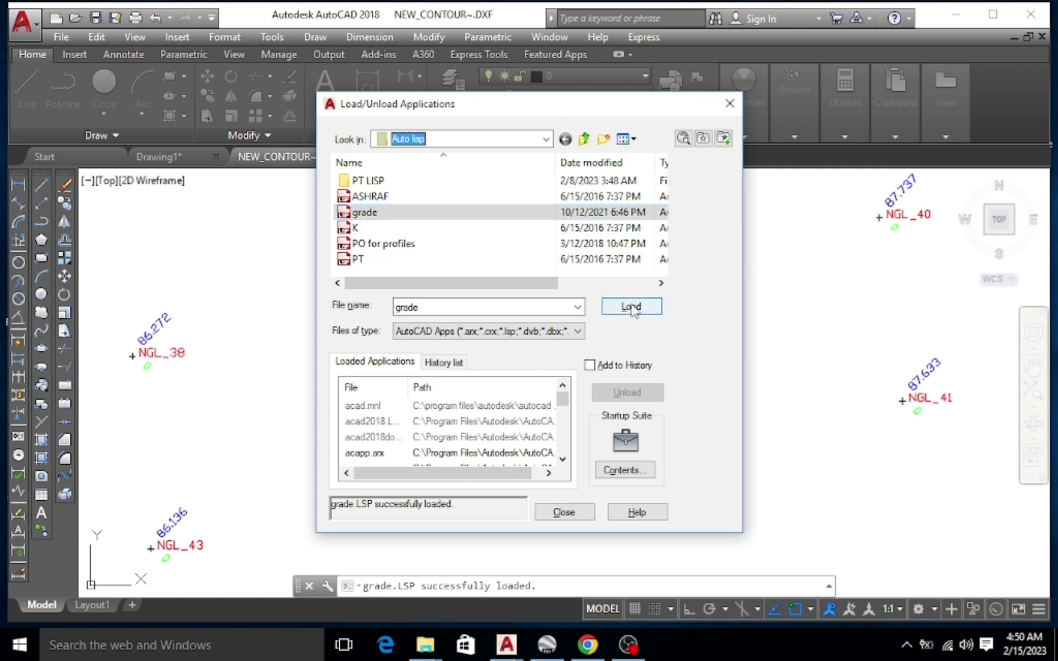
pyautogui.click(632, 308)
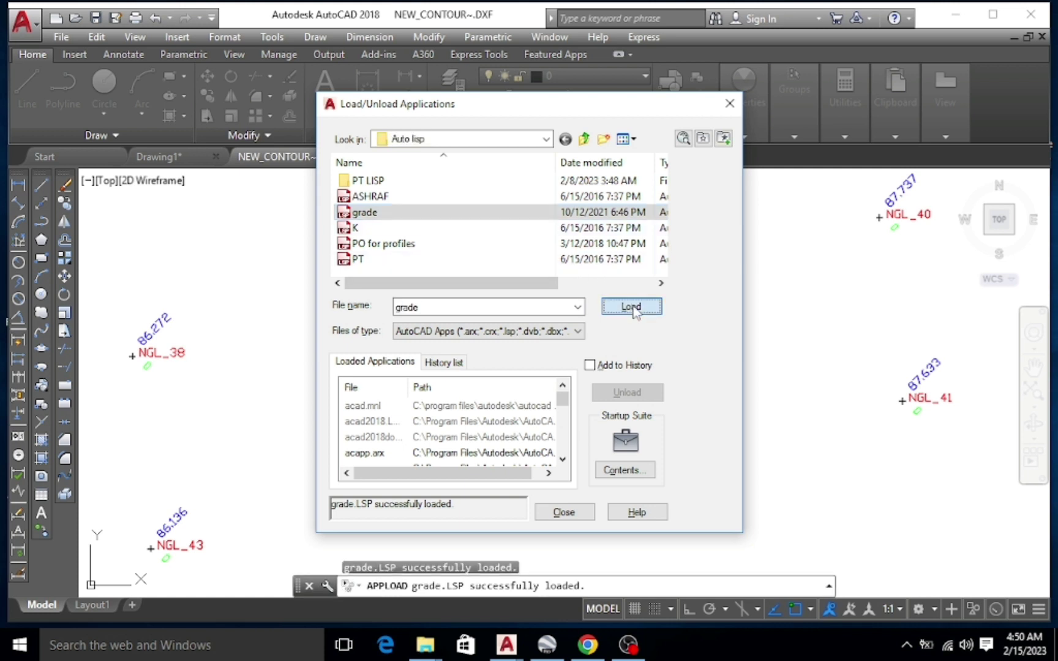
pyautogui.click(587, 513)
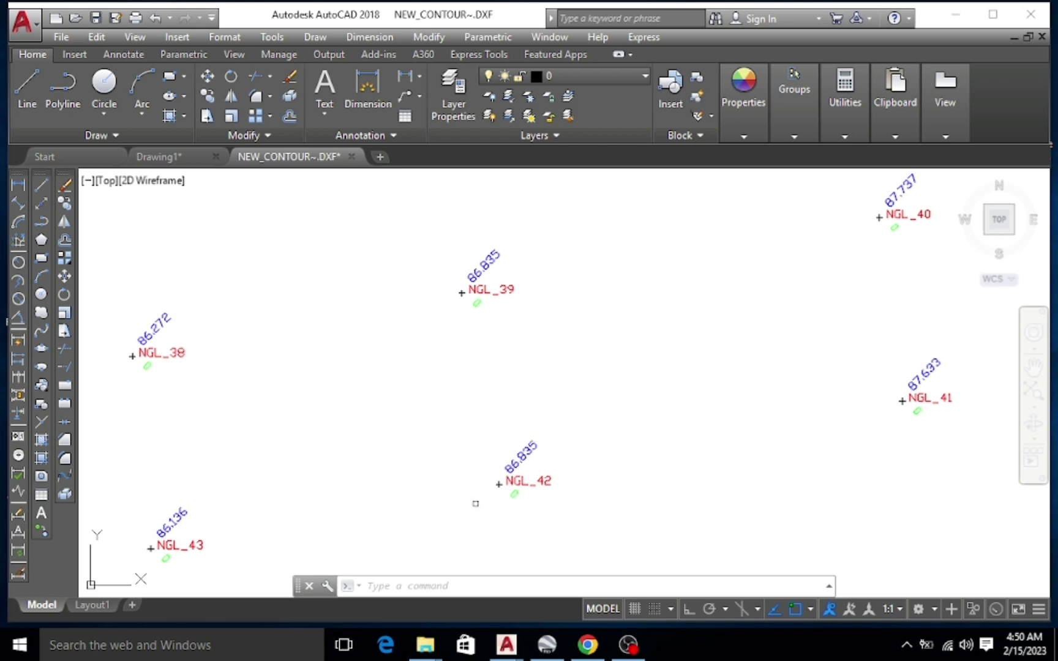
# - Start the GRADE routine and pick NGL_39 and NGL_40 as the line ends
pyautogui.click(436, 586)
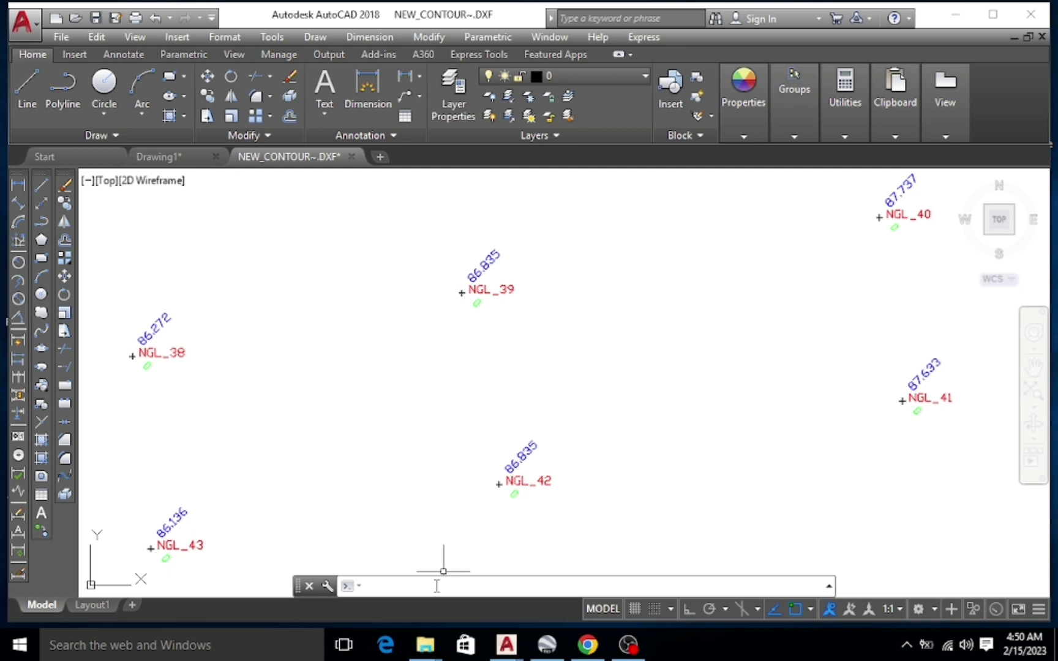
pyautogui.write('r')
pyautogui.write('ade')
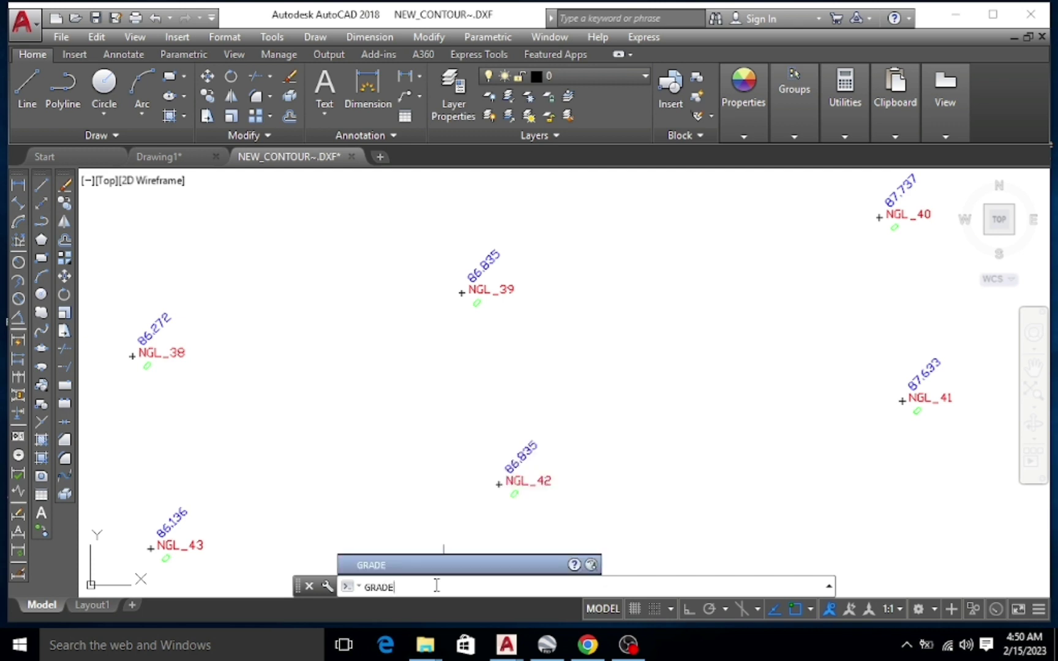
pyautogui.press('Return')
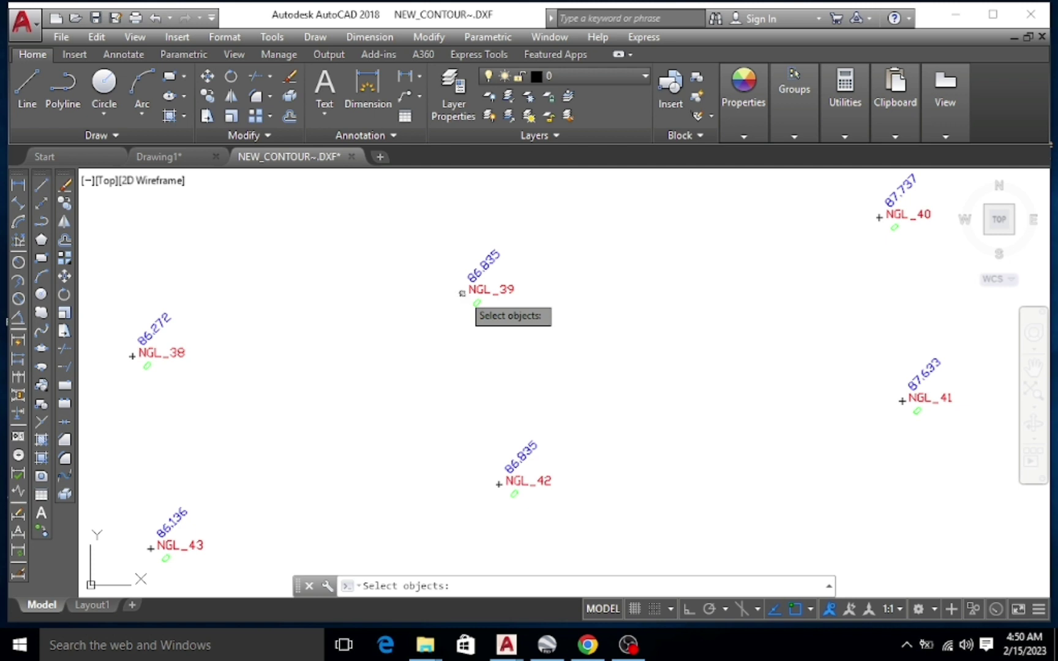
pyautogui.click(462, 293)
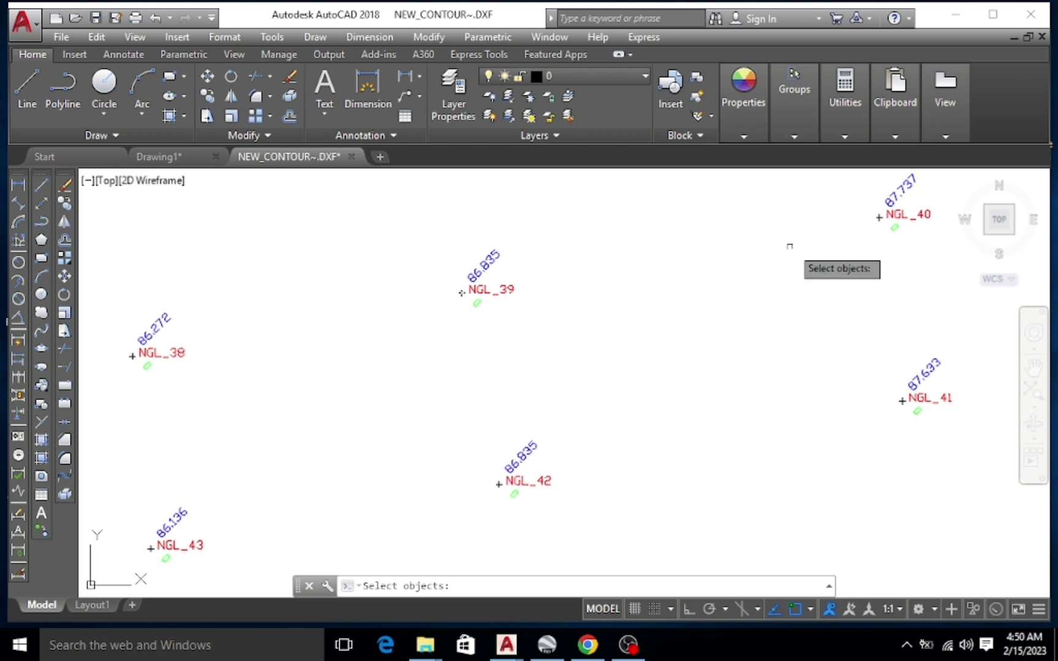
pyautogui.click(879, 216)
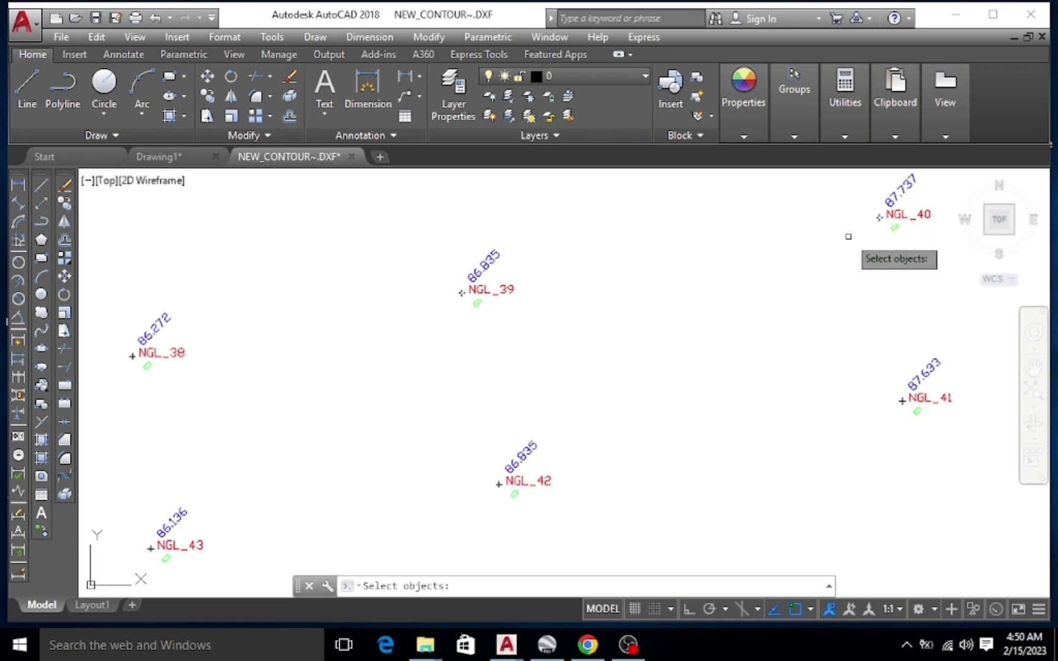
# - Create the NGL_39–NGL_40 grade line and zoom in on its 13.794 / 6.54% label
pyautogui.press('Return')
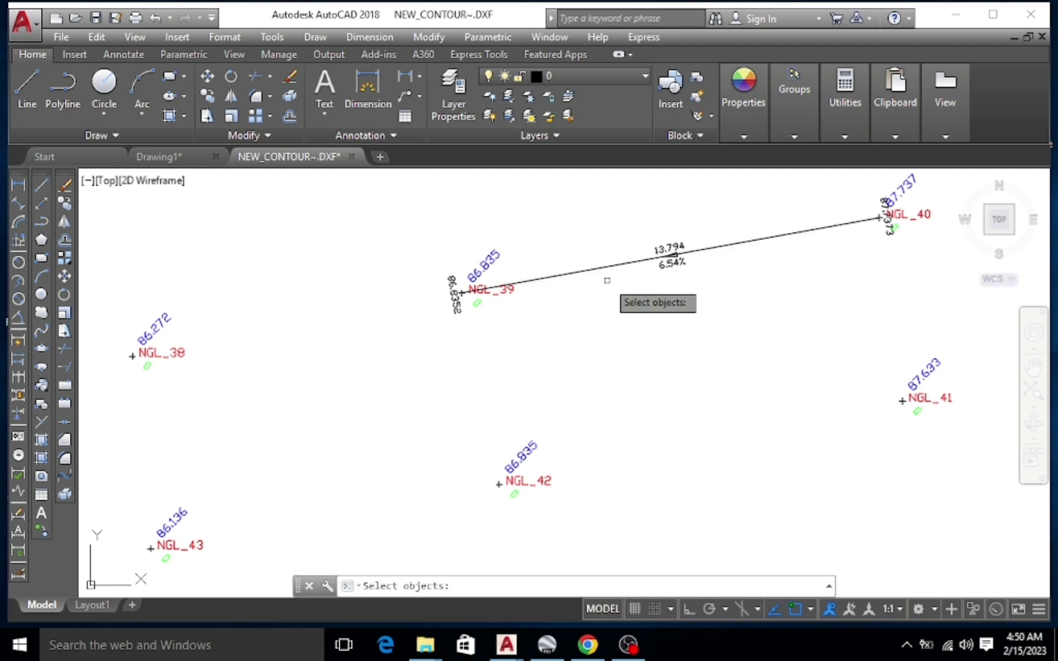
pyautogui.scroll(2, 713, 231)
pyautogui.scroll(2, 713, 232)
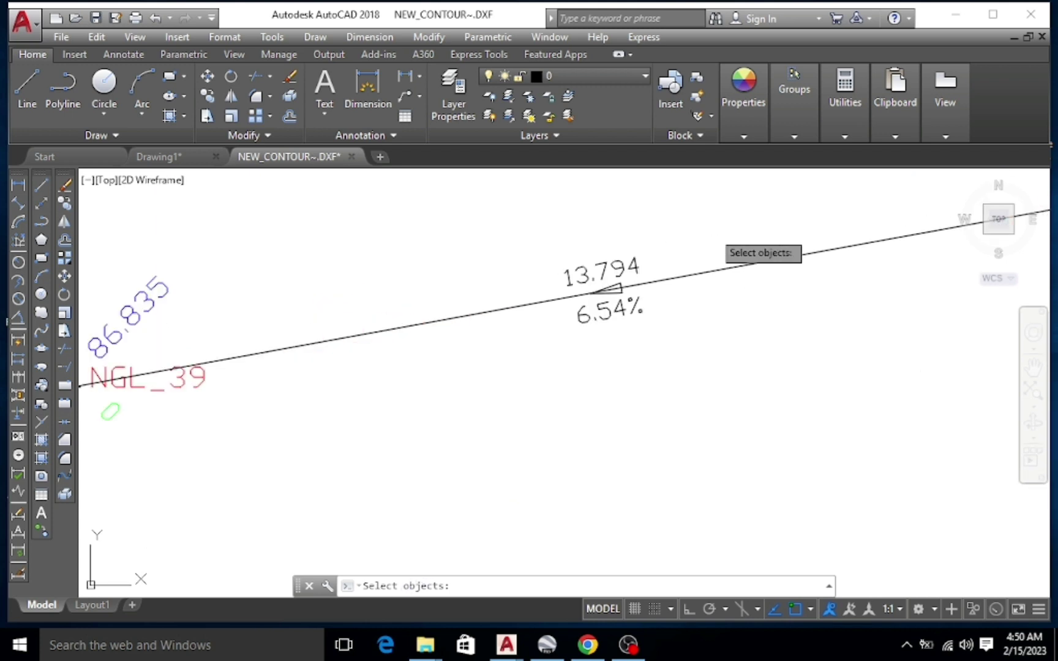
pyautogui.scroll(2, 713, 231)
pyautogui.scroll(-1, 690, 243)
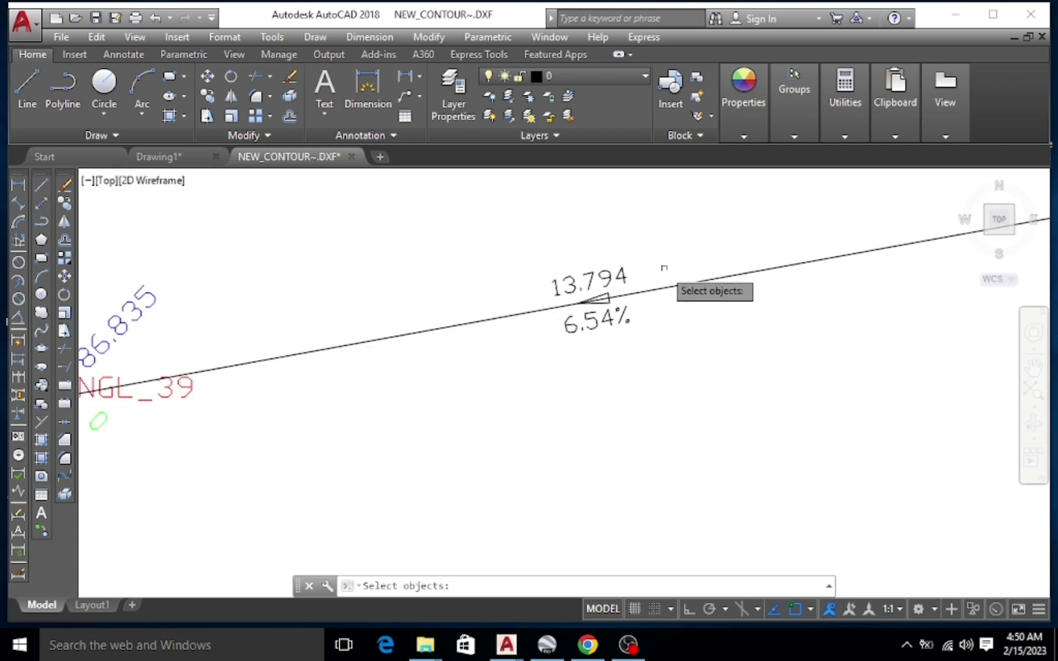
pyautogui.scroll(-2, 665, 270)
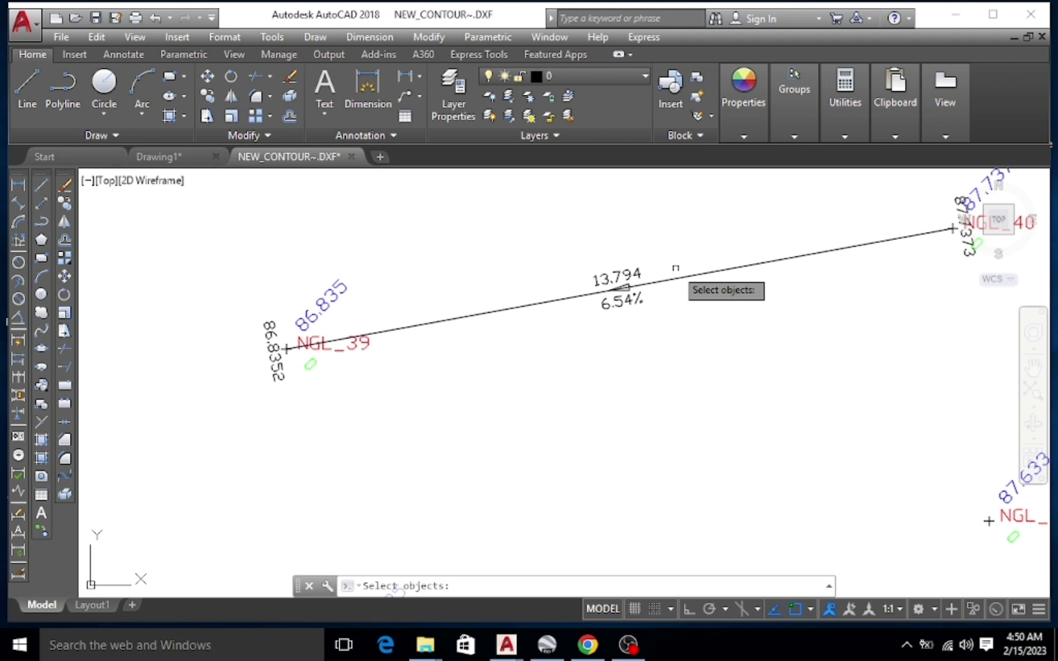
# - Zoom back out and select NGL_39 as the start of the next grade line
pyautogui.scroll(-2, 725, 240)
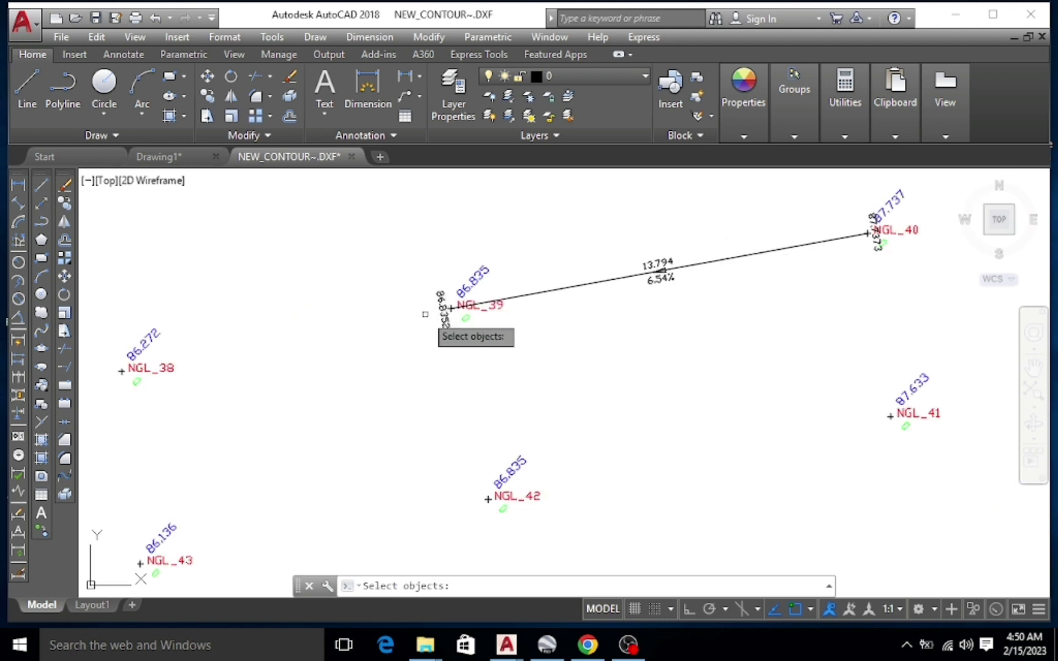
pyautogui.scroll(2, 419, 313)
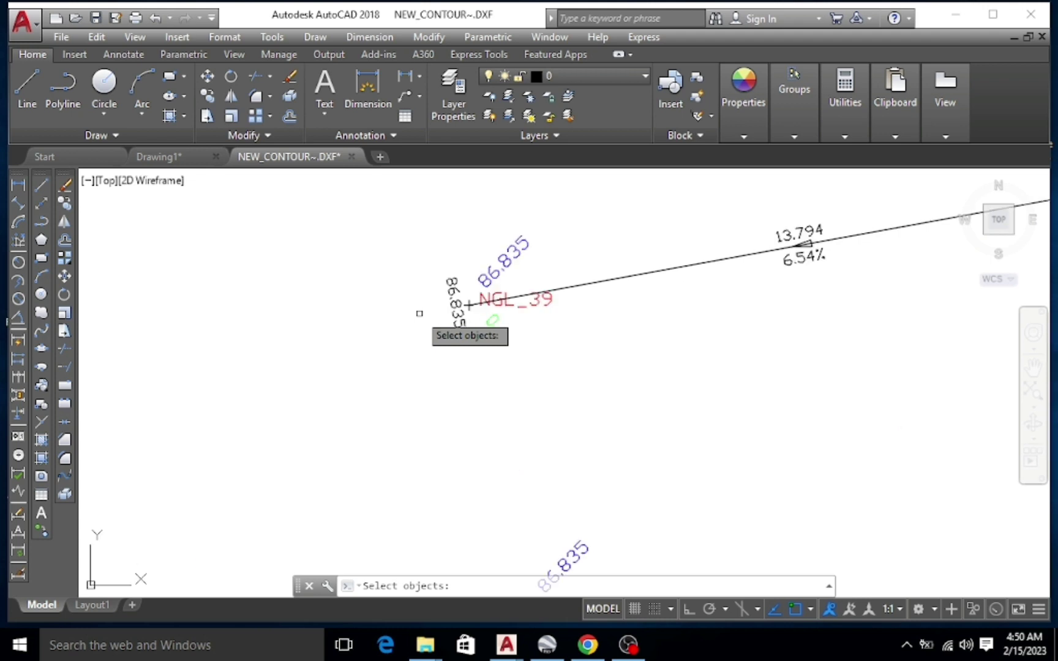
pyautogui.click(468, 305)
pyautogui.scroll(-2, 467, 305)
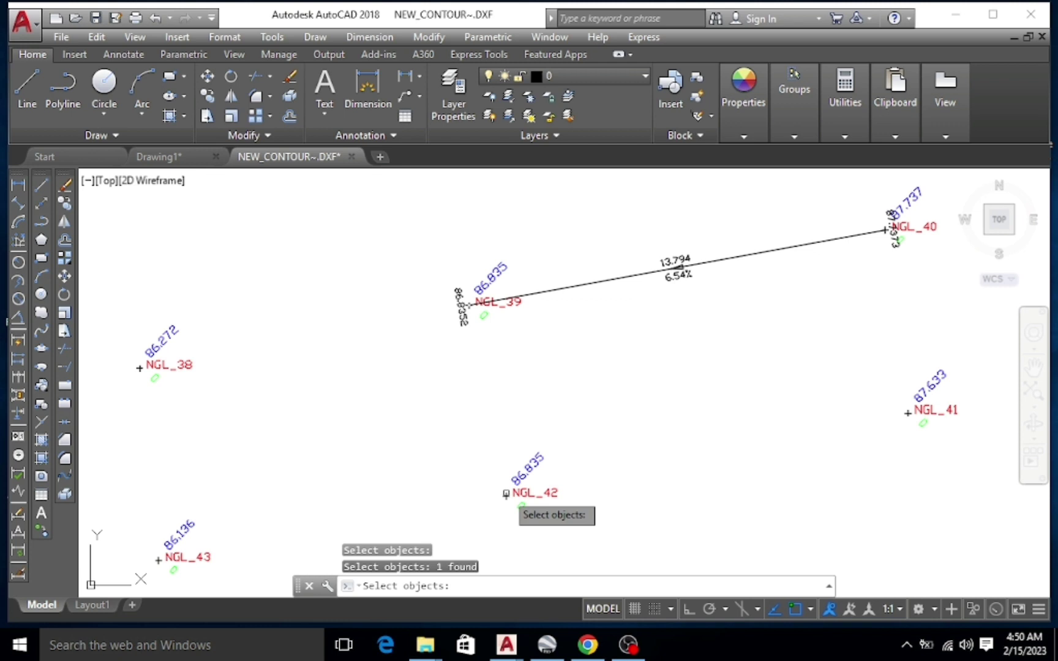
# - Pick NGL_42 to create the grade line labelled 6.330 and 0.01%
pyautogui.click(505, 494)
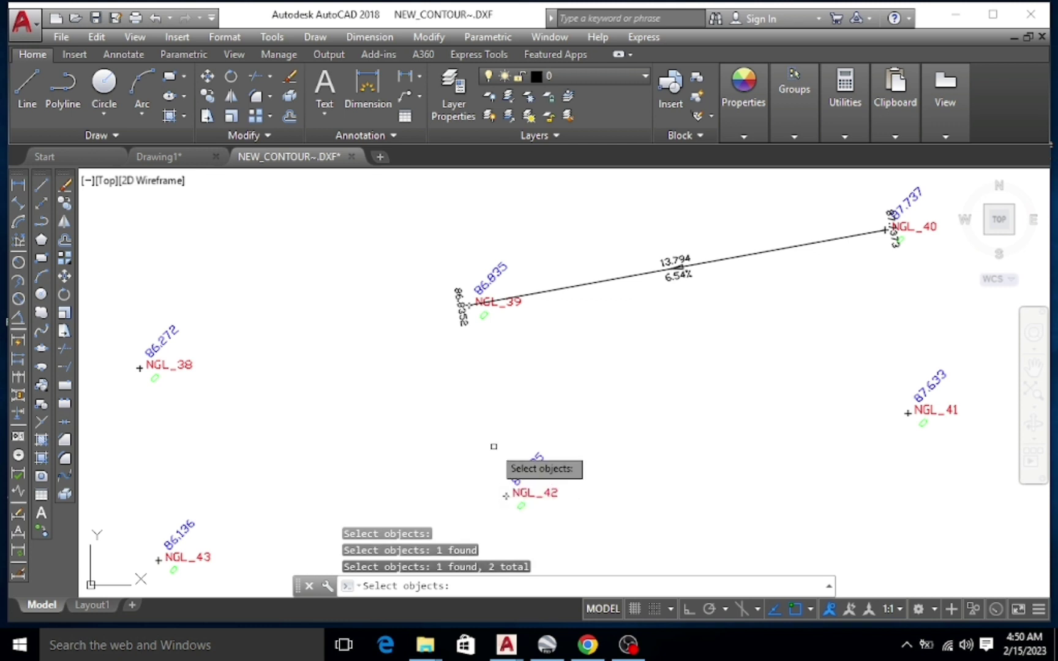
pyautogui.press('Return')
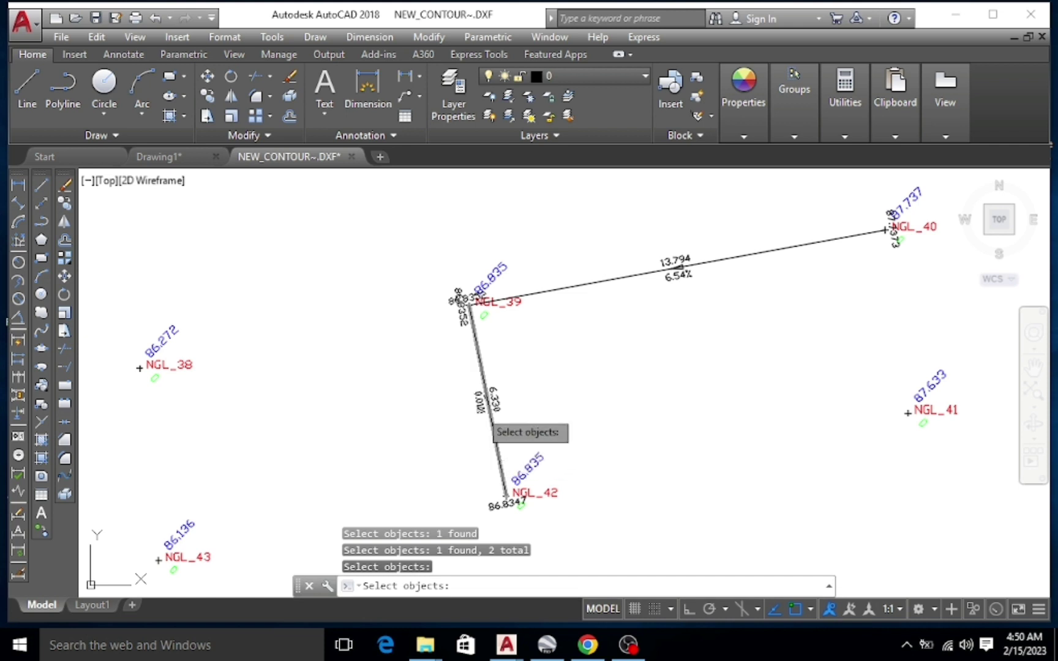
pyautogui.scroll(4, 467, 394)
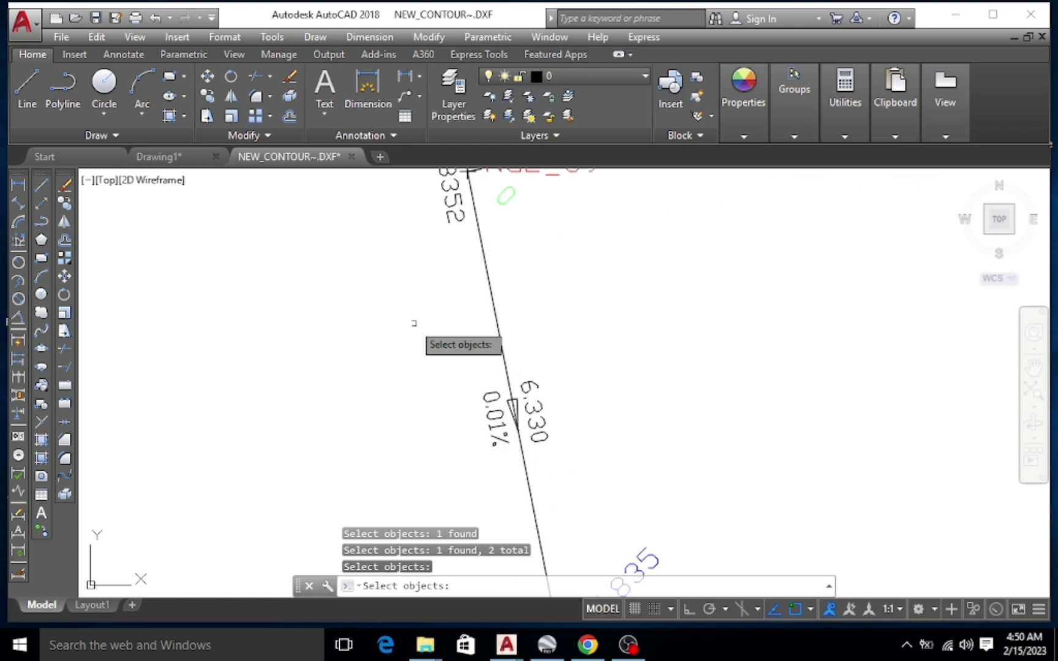
pyautogui.scroll(-2, 412, 322)
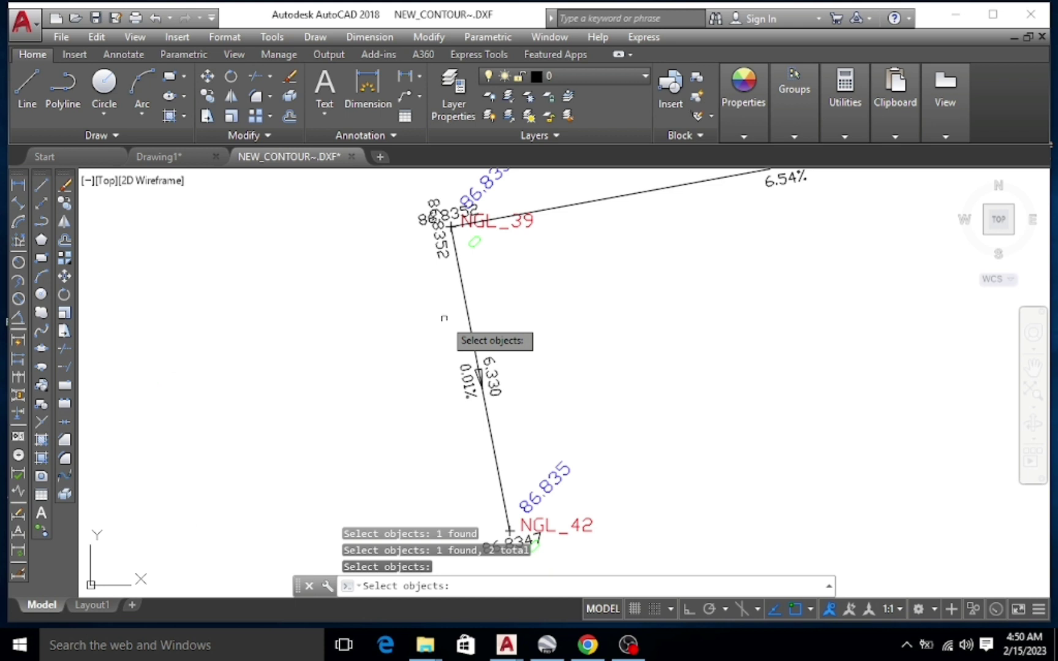
pyautogui.scroll(-2, 391, 375)
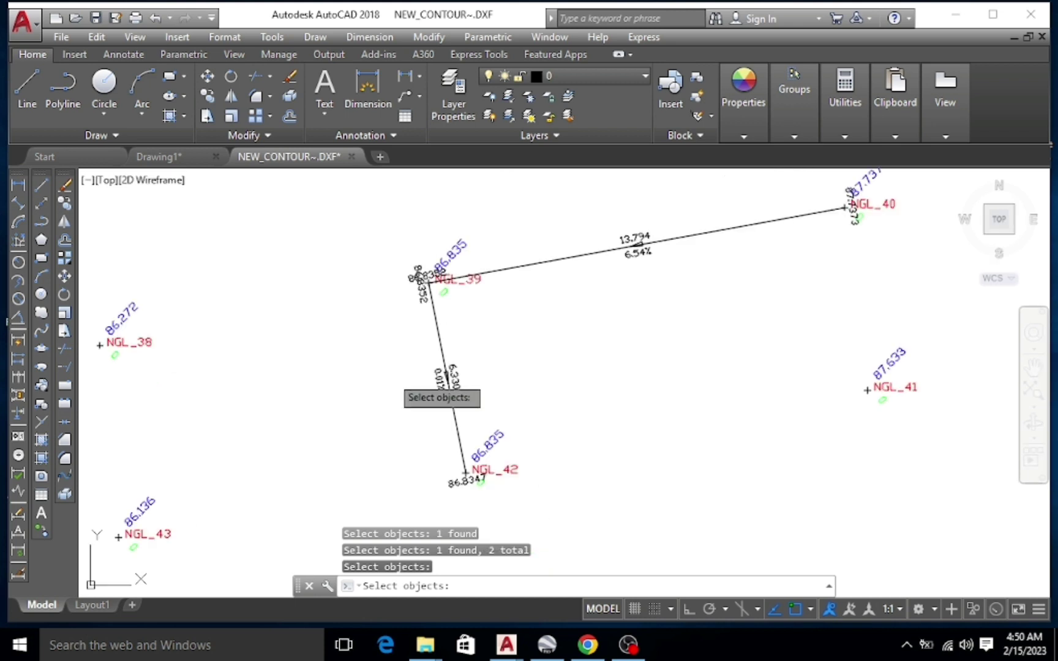
pyautogui.scroll(-2, 391, 376)
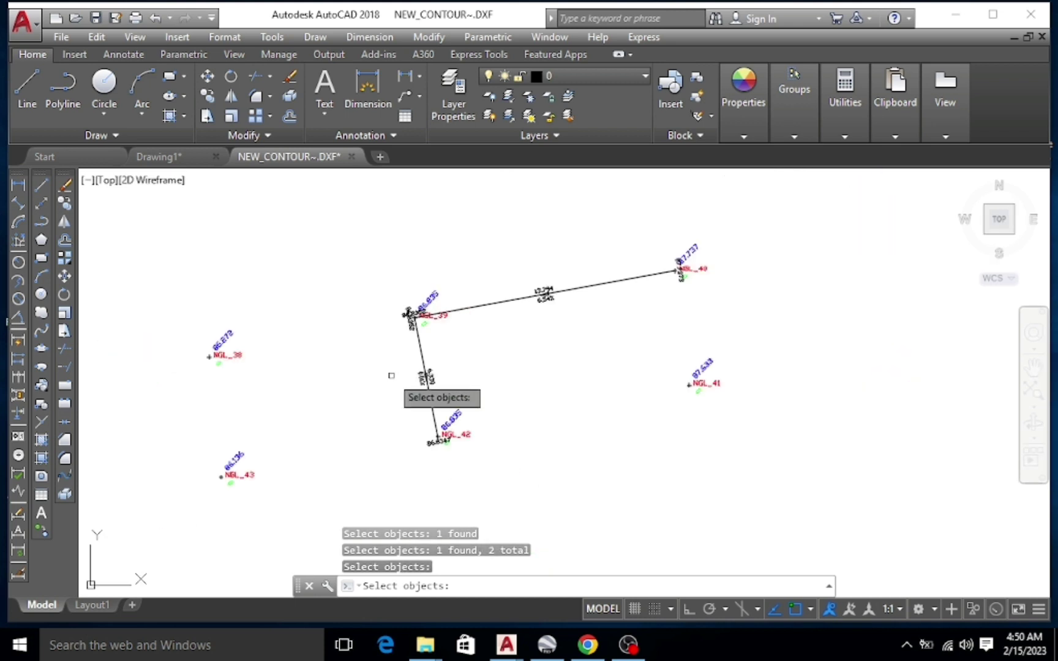
# - End the grade command and zoom around to check the new line
pyautogui.press('Return')
pyautogui.scroll(-4, 526, 379)
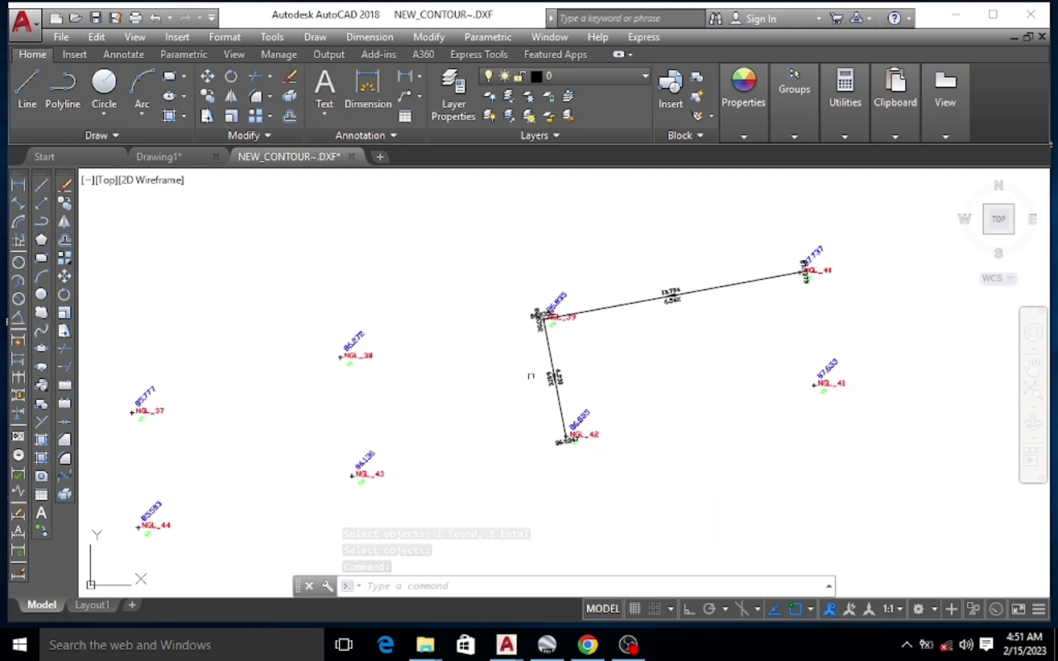
pyautogui.scroll(2, 755, 335)
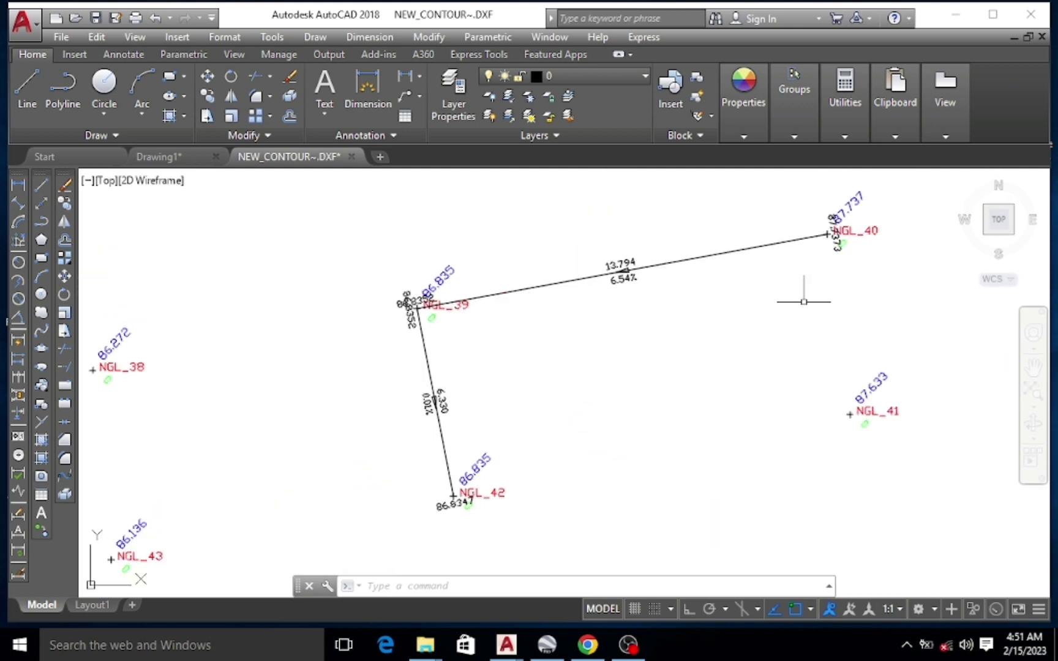
pyautogui.scroll(2, 724, 239)
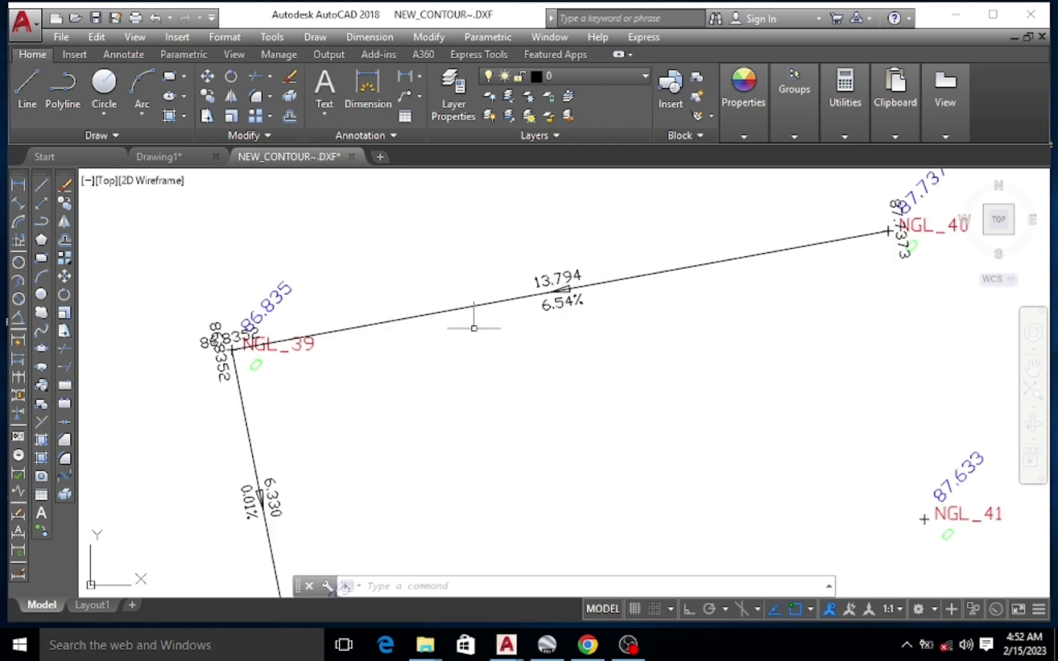
pyautogui.scroll(-2, 288, 432)
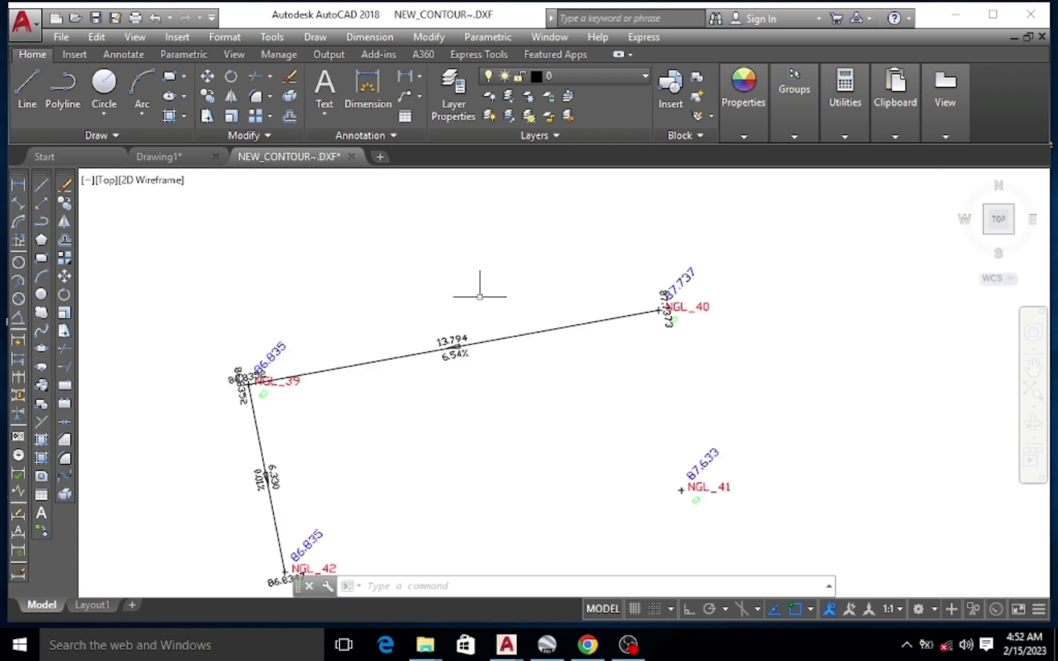
pyautogui.scroll(2, 480, 296)
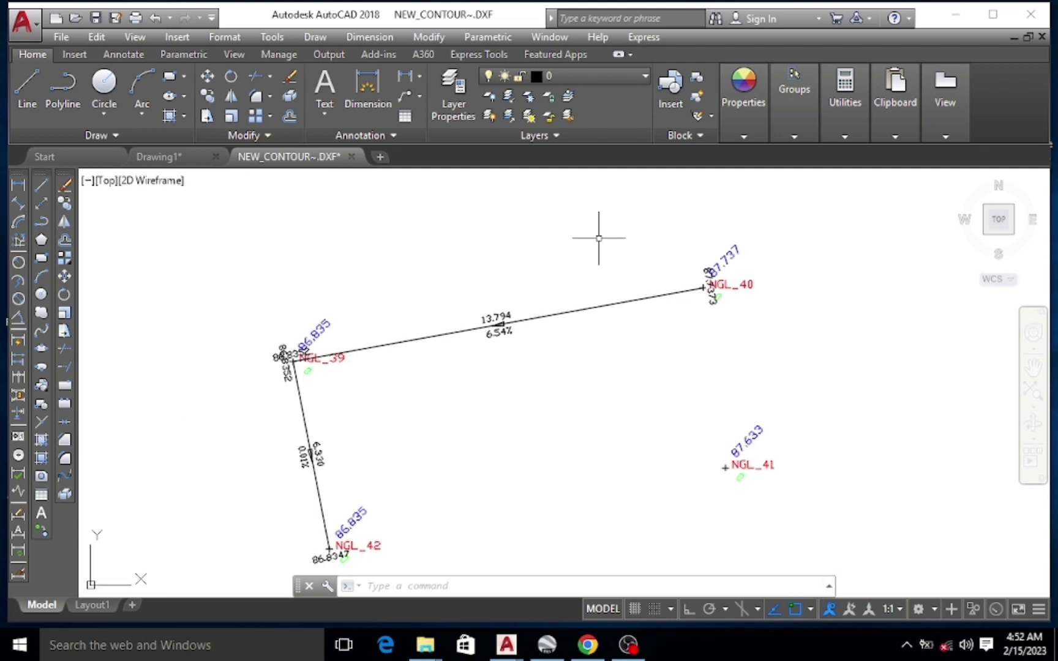